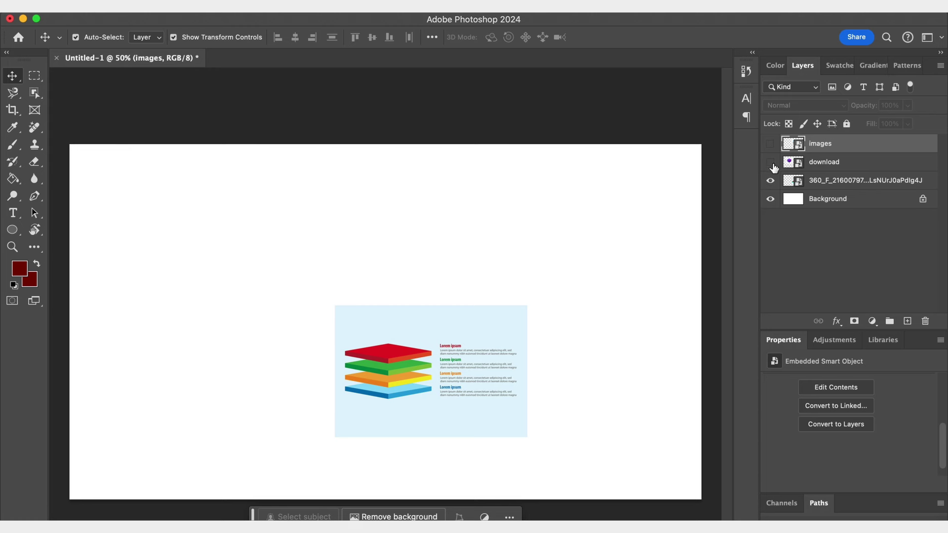
Step: Turn on visibility for the download and images layers so both stack graphics show
{"action": "left_click", "coordinate": [771, 163]}
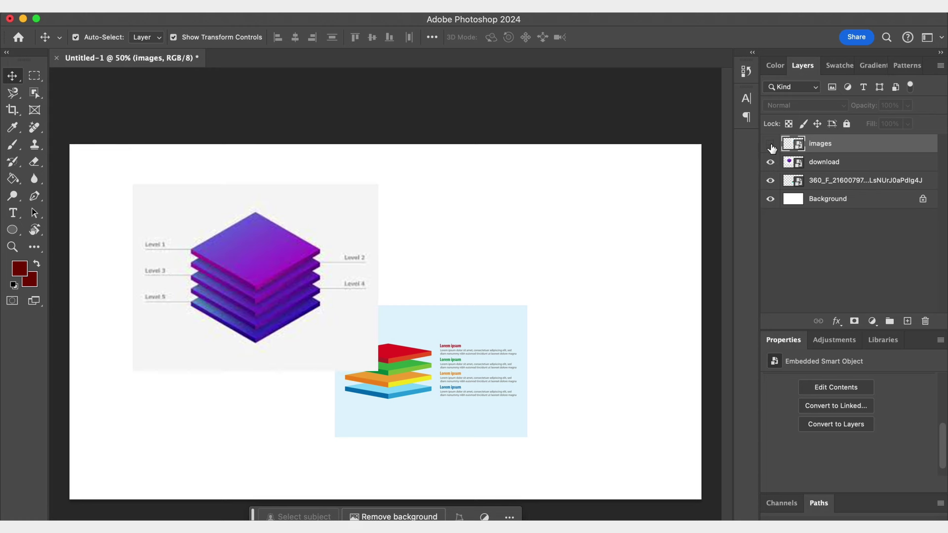
{"action": "left_click", "coordinate": [771, 144]}
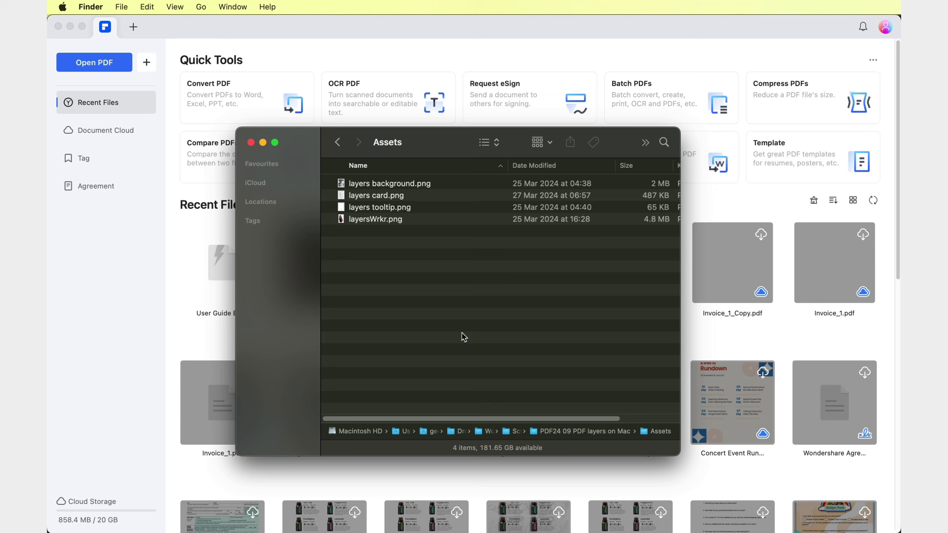
Step: Switch the Finder view of the Assets folder to as Icons
{"action": "left_click", "coordinate": [491, 143]}
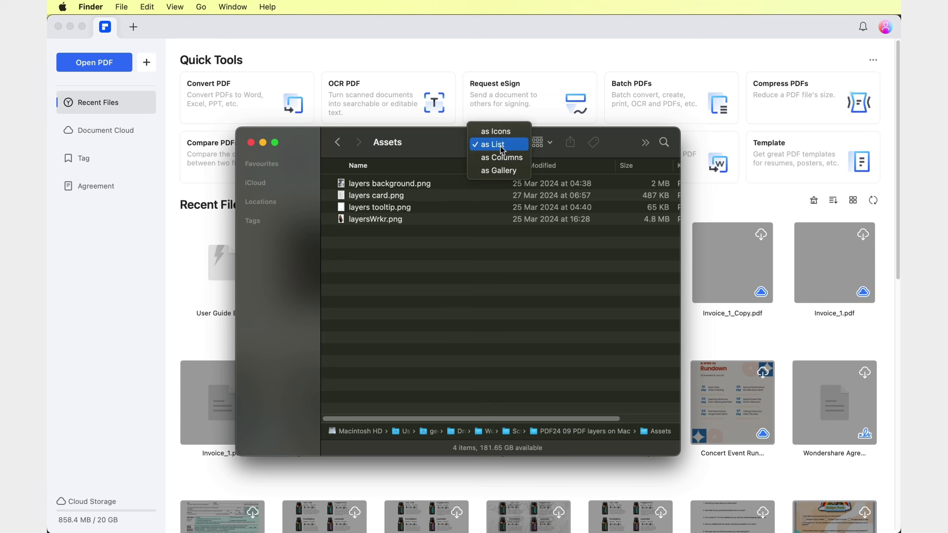
{"action": "left_click", "coordinate": [496, 132]}
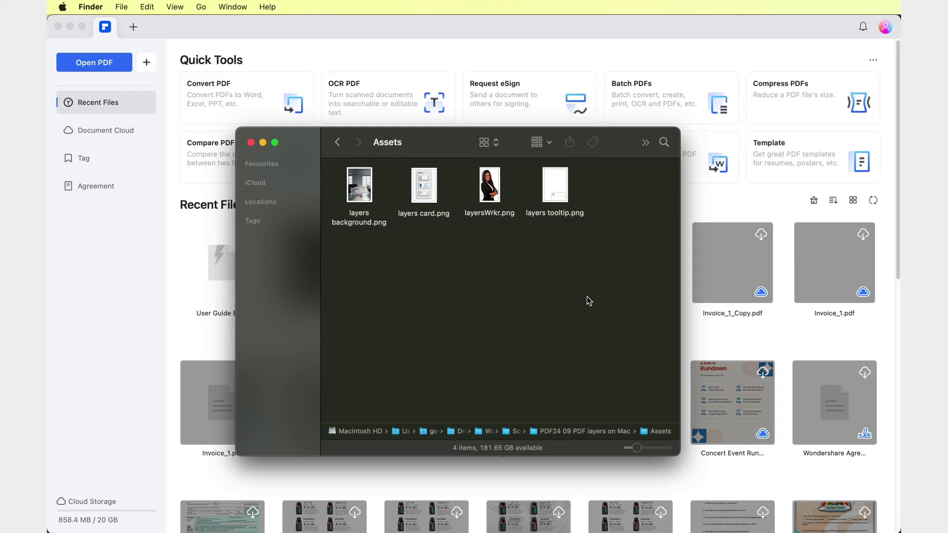
Step: Create a new blank PDF document
{"action": "left_click", "coordinate": [215, 6]}
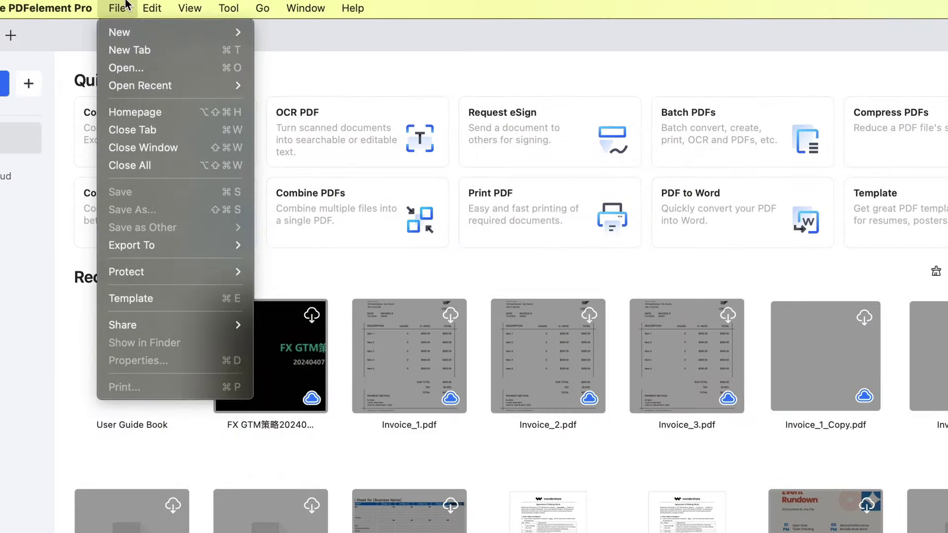
{"action": "mouse_move", "coordinate": [132, 32]}
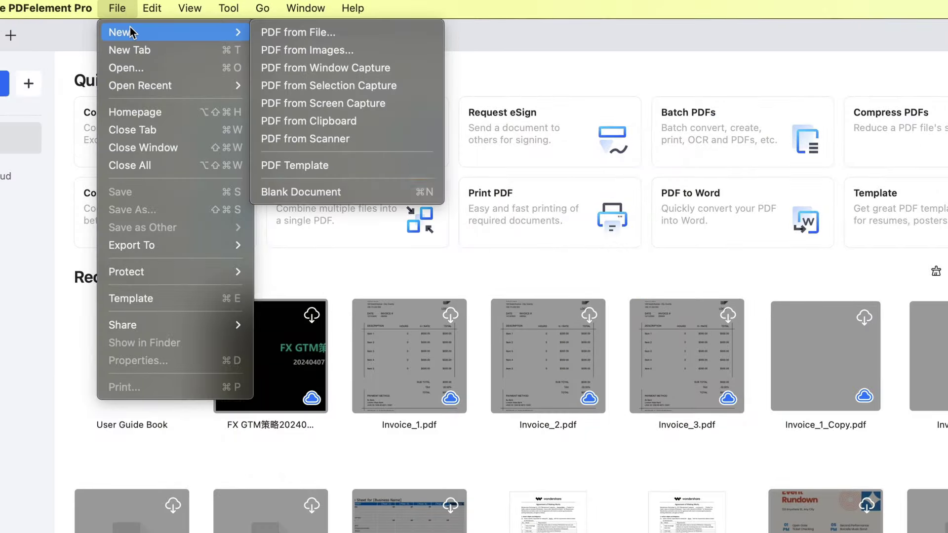
{"action": "left_click", "coordinate": [400, 189]}
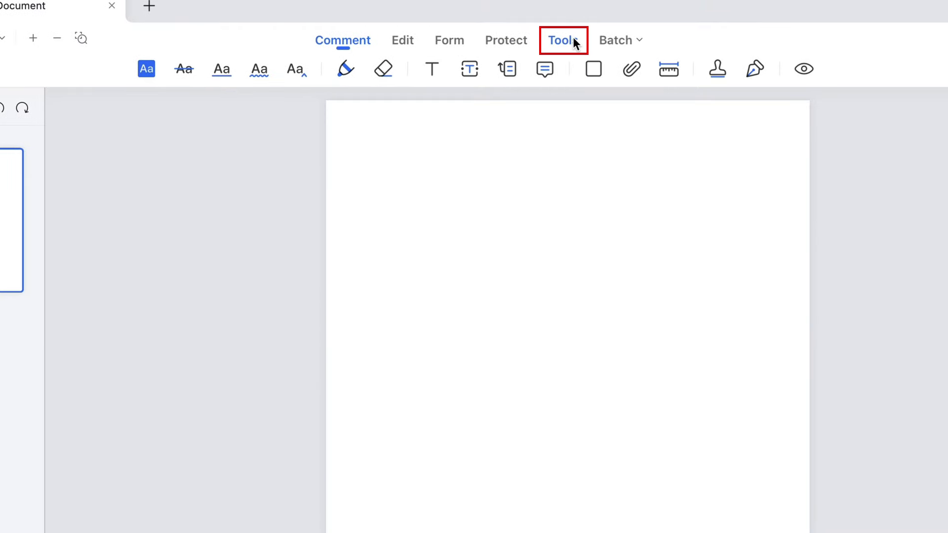
Step: Add a background template using the image layers background.png and save it
{"action": "left_click", "coordinate": [574, 39]}
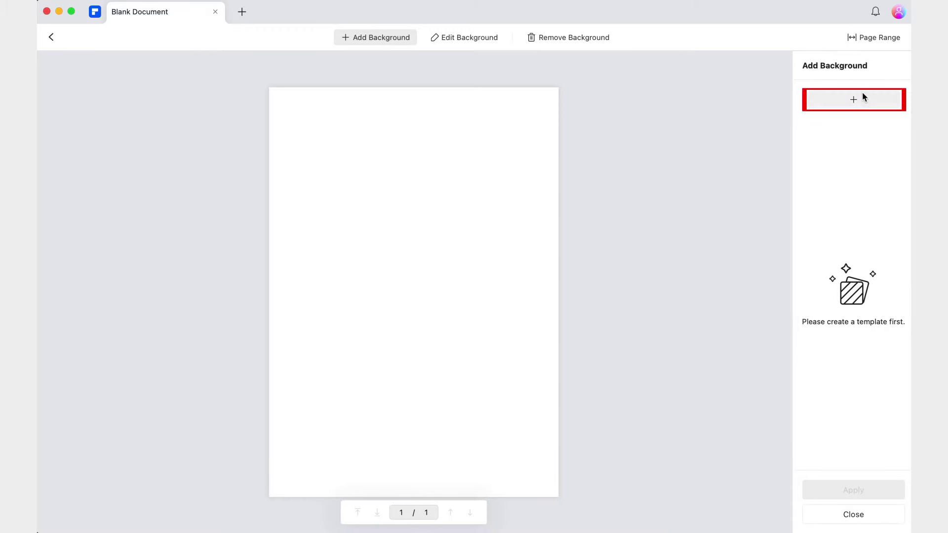
{"action": "left_click", "coordinate": [862, 94]}
{"action": "left_click", "coordinate": [475, 160]}
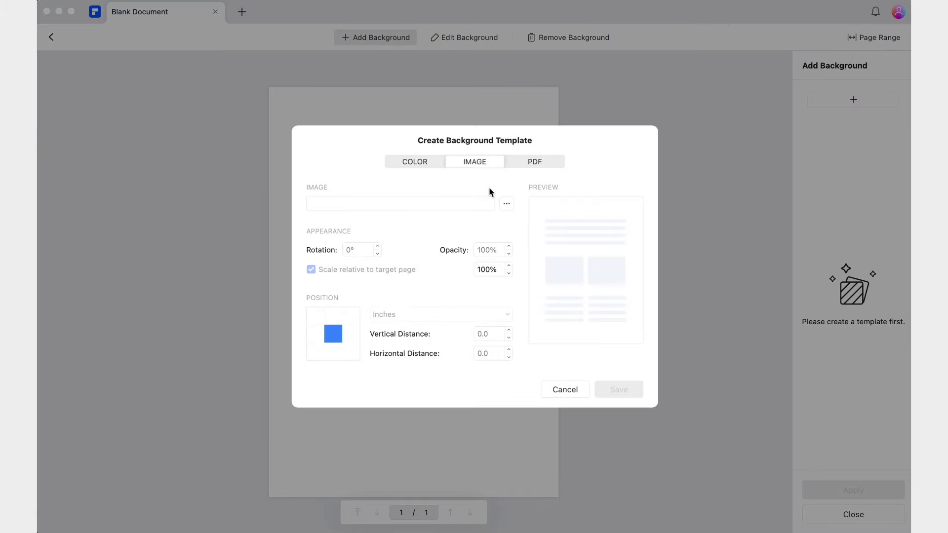
{"action": "left_click", "coordinate": [507, 204]}
{"action": "left_click", "coordinate": [684, 384]}
{"action": "left_click", "coordinate": [637, 393]}
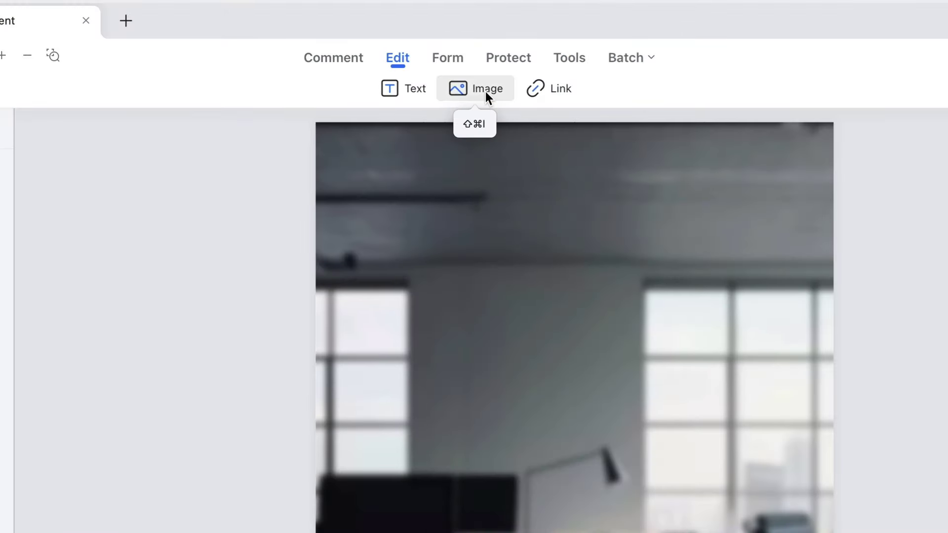
Step: Insert the layersWrkr.png worker photo onto the page
{"action": "left_click", "coordinate": [485, 91]}
{"action": "left_click", "coordinate": [368, 236]}
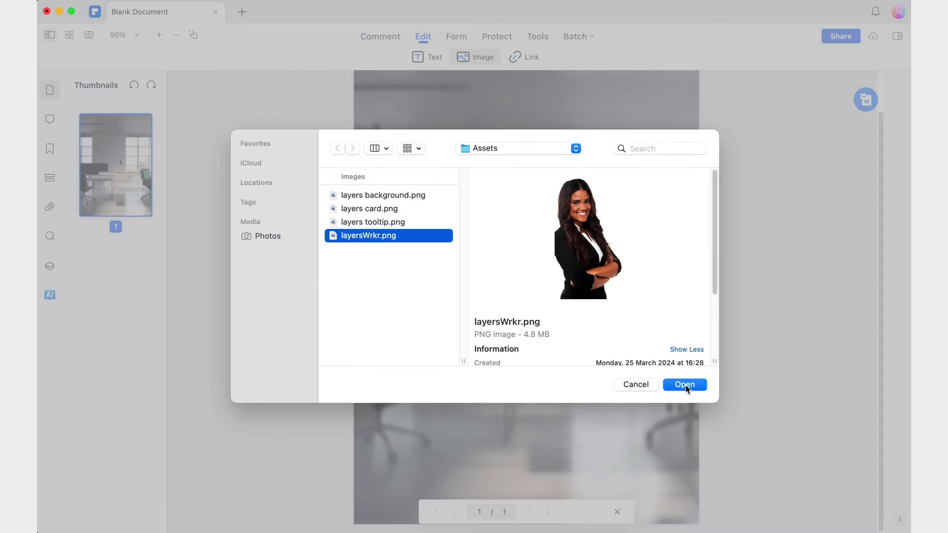
{"action": "left_click", "coordinate": [686, 385]}
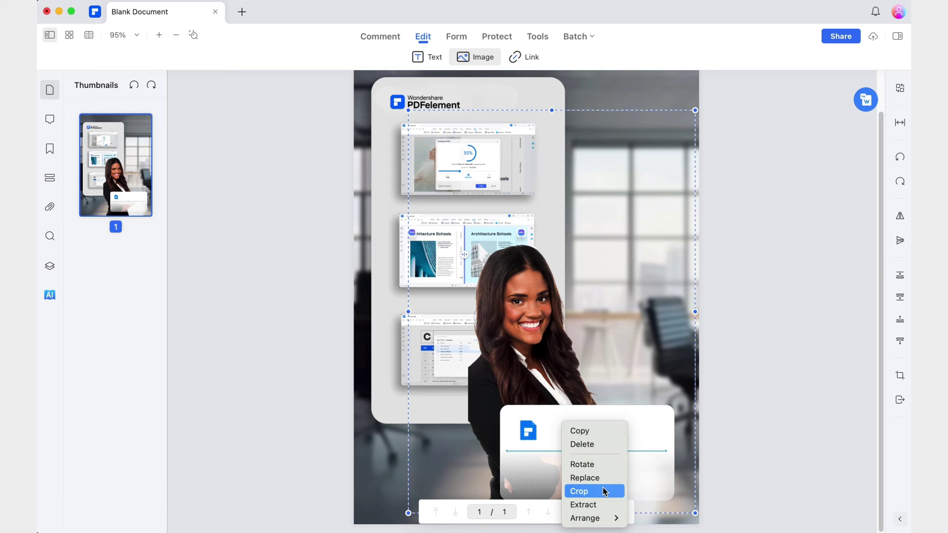
Step: Crop the card image's top and left edges tightly around the card
{"action": "left_click", "coordinate": [604, 492]}
{"action": "left_click_drag", "start_coordinate": [552, 112], "coordinate": [565, 395]}
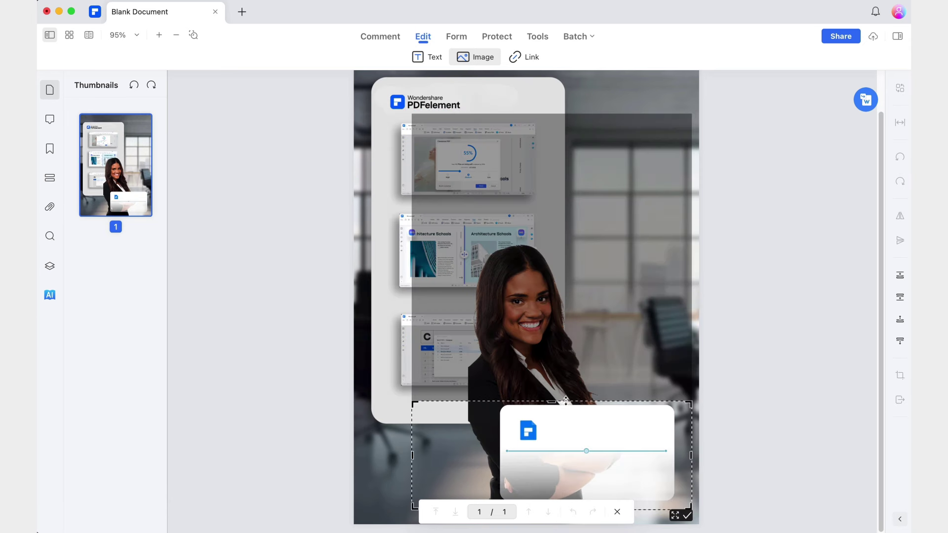
{"action": "left_click_drag", "start_coordinate": [415, 455], "coordinate": [497, 455]}
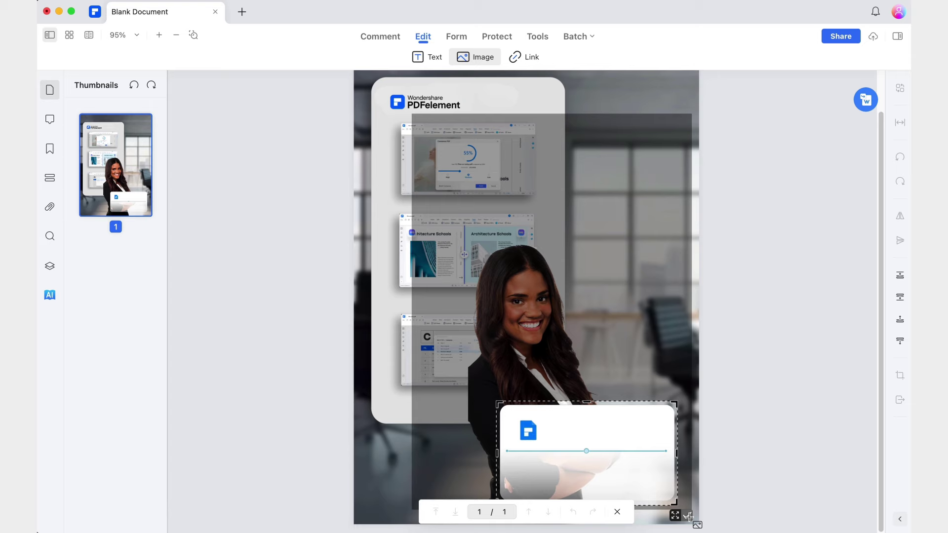
{"action": "left_click", "coordinate": [687, 515]}
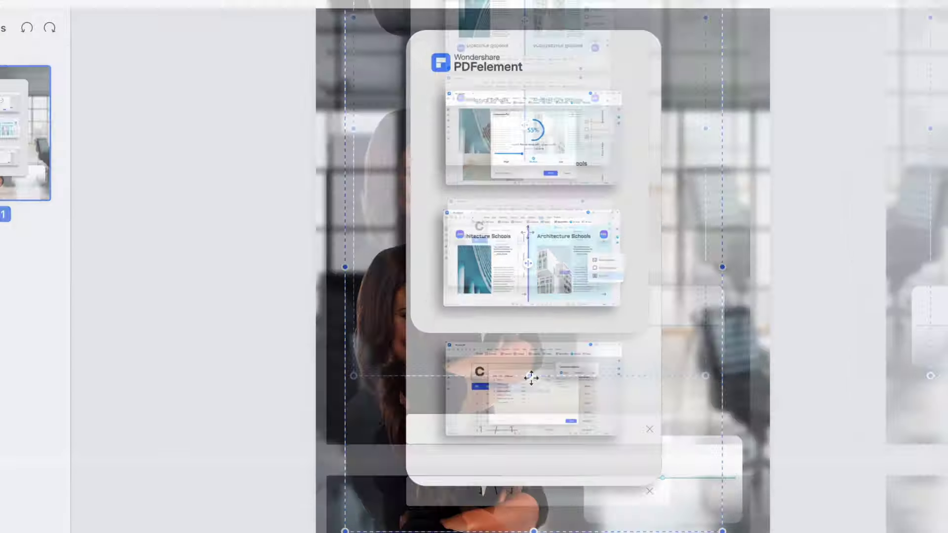
Step: Send the screenshots panel image backward one level so the worker shows in front
{"action": "right_click", "coordinate": [518, 350]}
{"action": "mouse_move", "coordinate": [556, 441]}
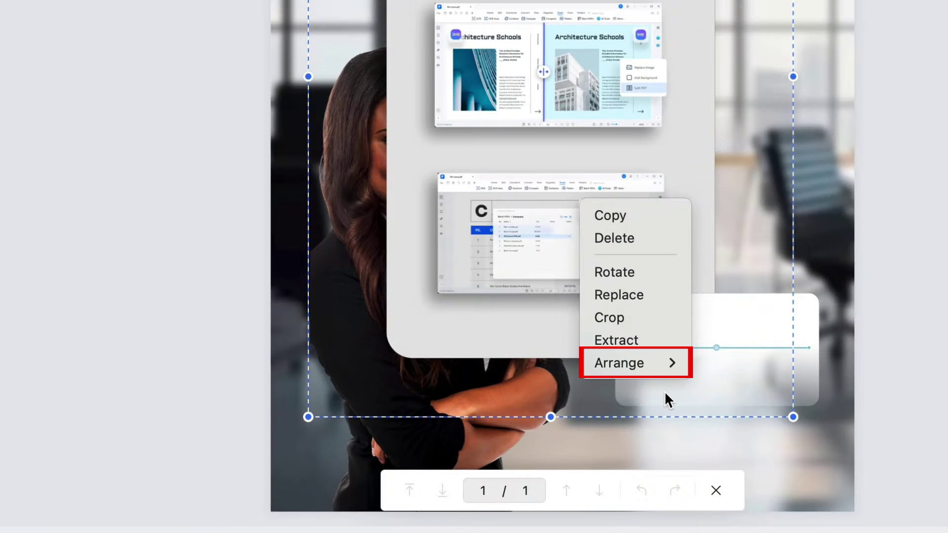
{"action": "mouse_move", "coordinate": [665, 364]}
{"action": "left_click", "coordinate": [758, 431]}
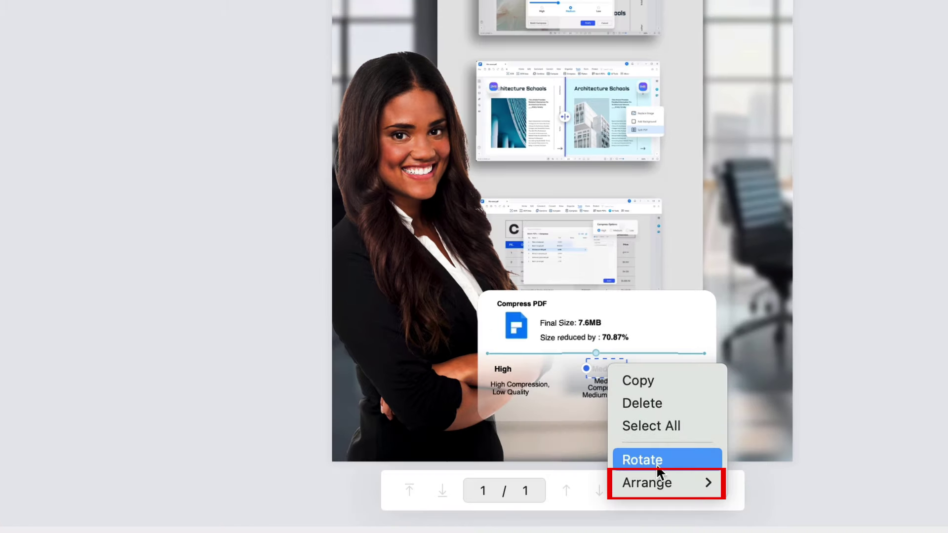
{"action": "mouse_move", "coordinate": [662, 484]}
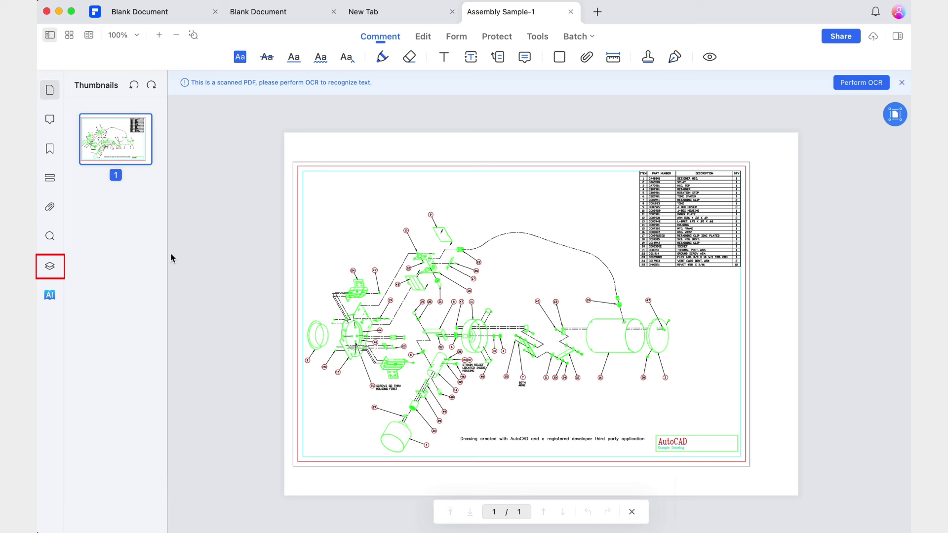
Step: Show the Layers panel listing Assembly Sample-1's layers 0 through 7
{"action": "left_click", "coordinate": [49, 267]}
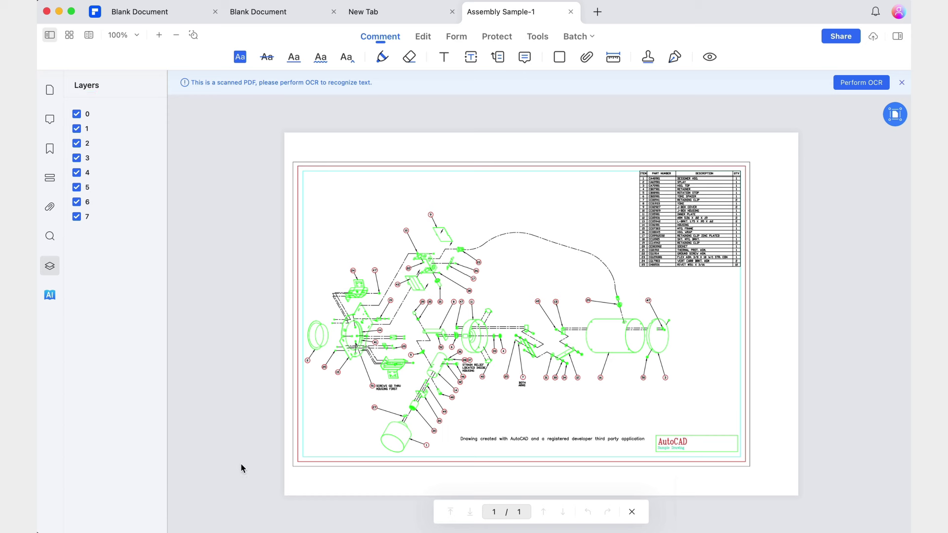
{"action": "left_click", "coordinate": [76, 173]}
{"action": "left_click", "coordinate": [76, 173]}
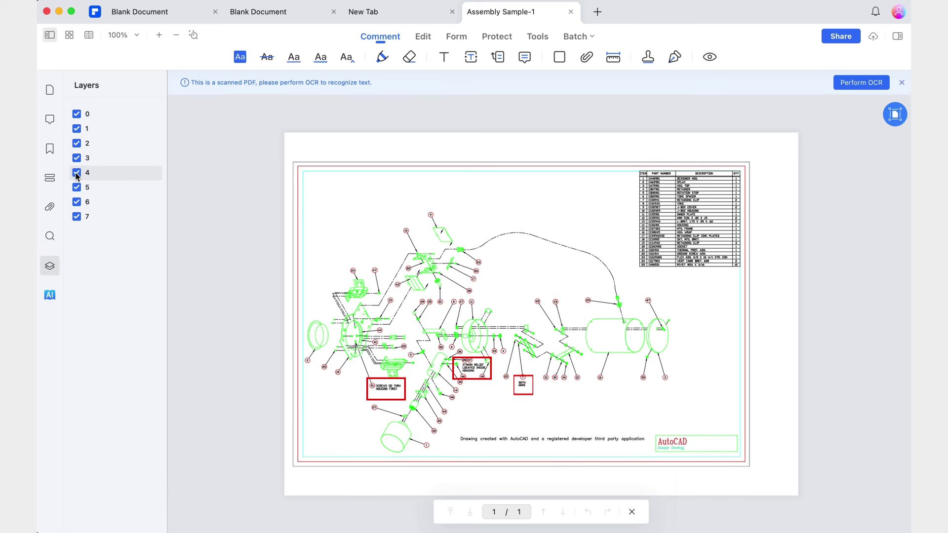
{"action": "left_click", "coordinate": [76, 159]}
{"action": "left_click", "coordinate": [76, 159]}
{"action": "left_click", "coordinate": [78, 172]}
{"action": "left_click", "coordinate": [77, 172]}
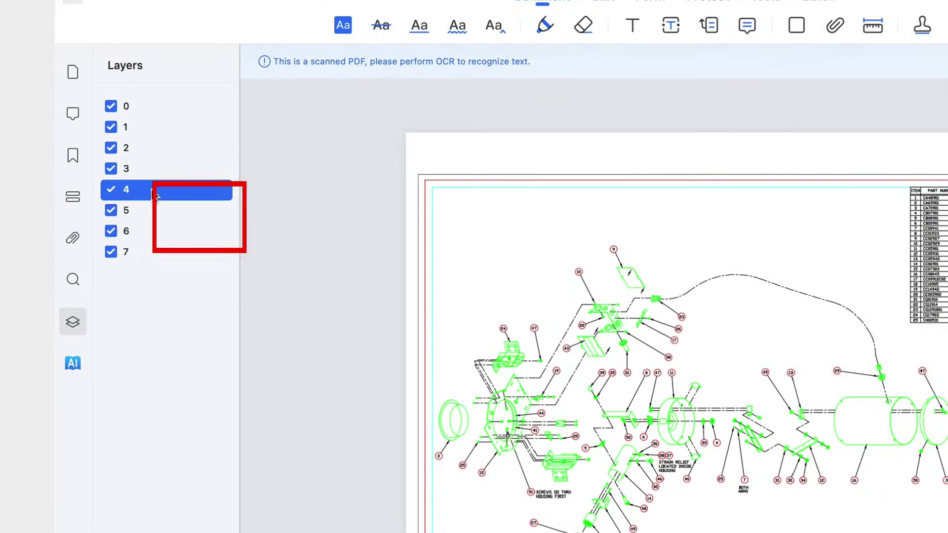
Step: Rename layer 4 in the Layers panel to TEXT
{"action": "right_click", "coordinate": [105, 174]}
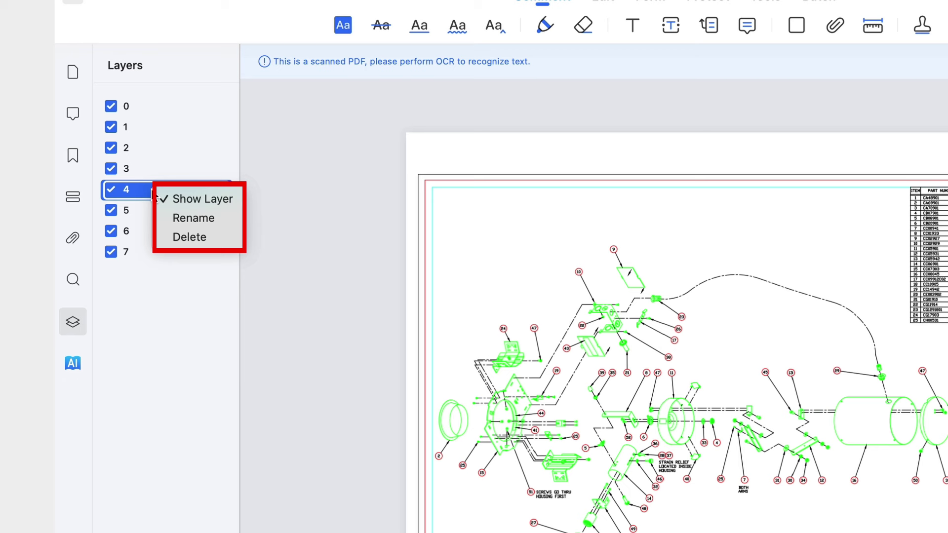
{"action": "left_click", "coordinate": [216, 222]}
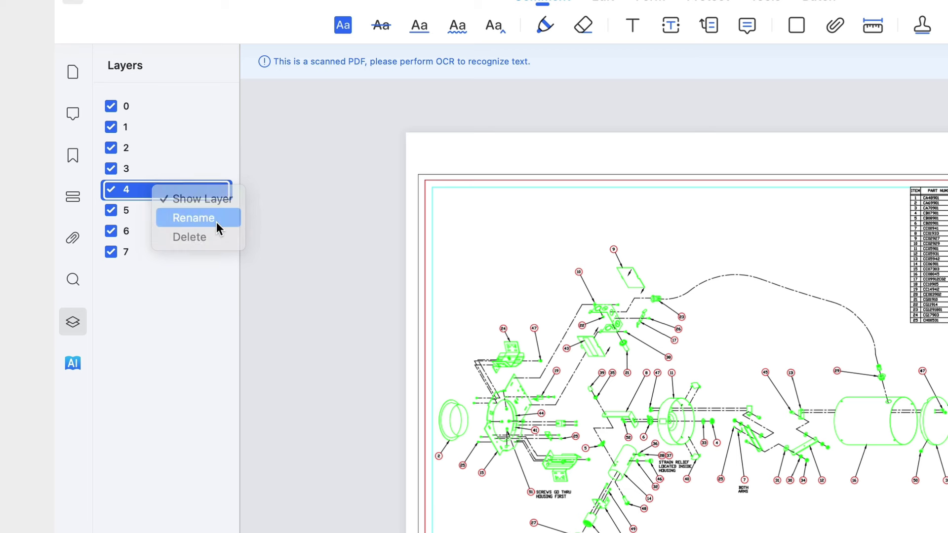
{"action": "type", "text": "TEXT"}
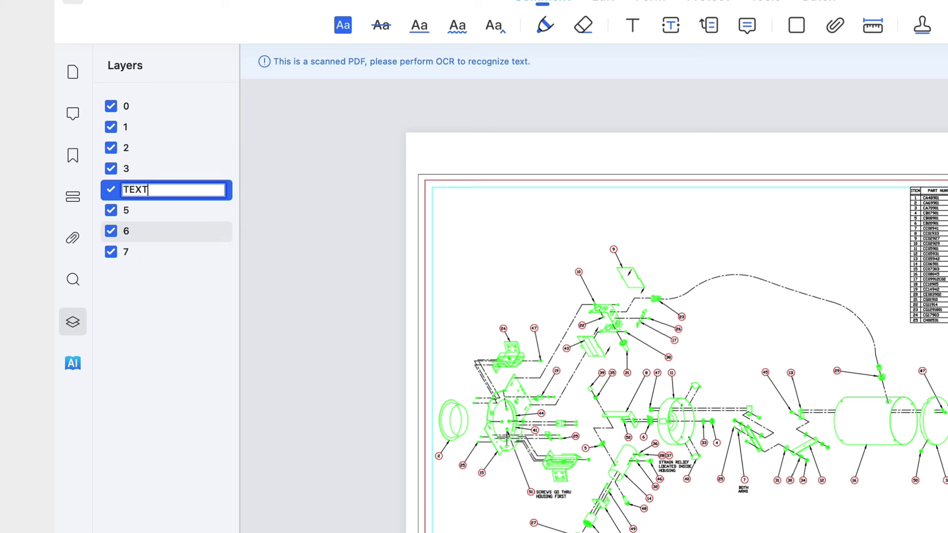
{"action": "key", "text": "Return"}
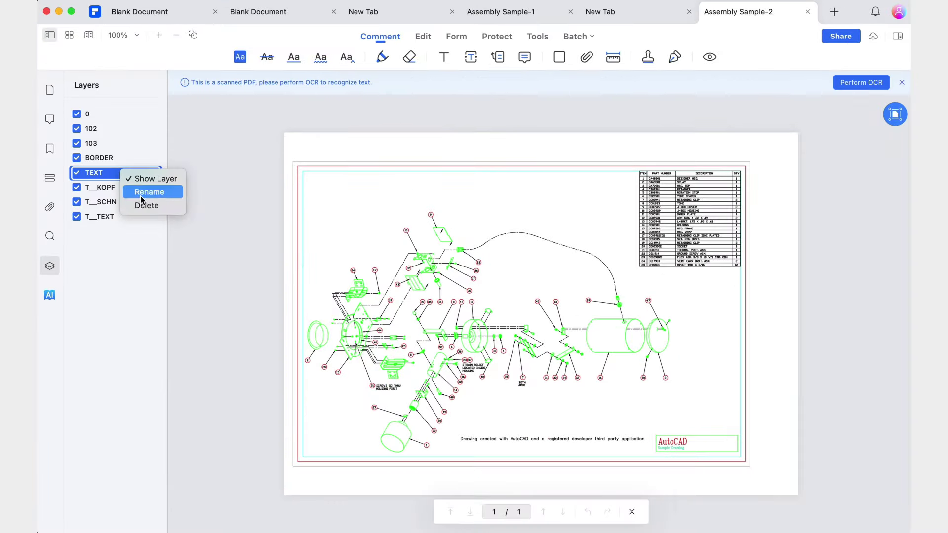
Step: Delete the TEXT layer from Assembly Sample-2 and confirm with Yes
{"action": "left_click", "coordinate": [173, 205]}
{"action": "left_click", "coordinate": [513, 311]}
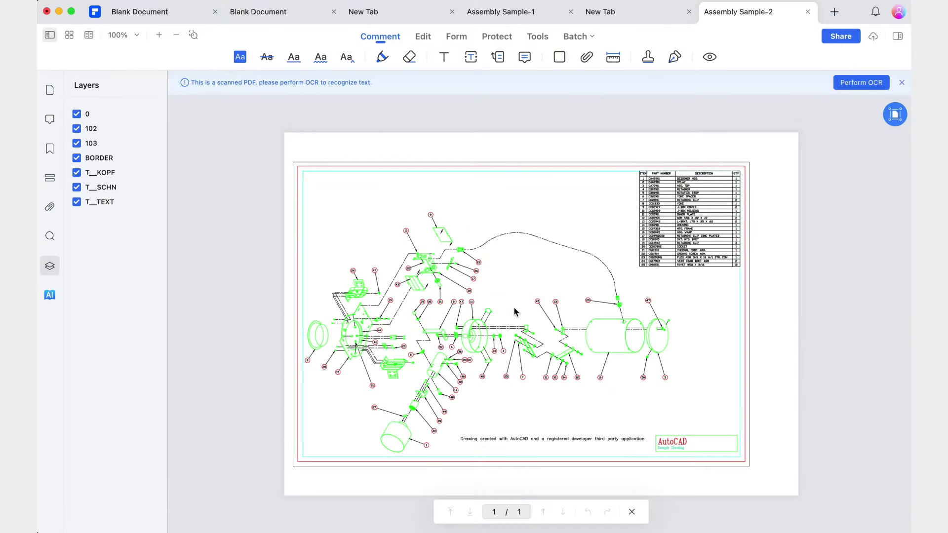